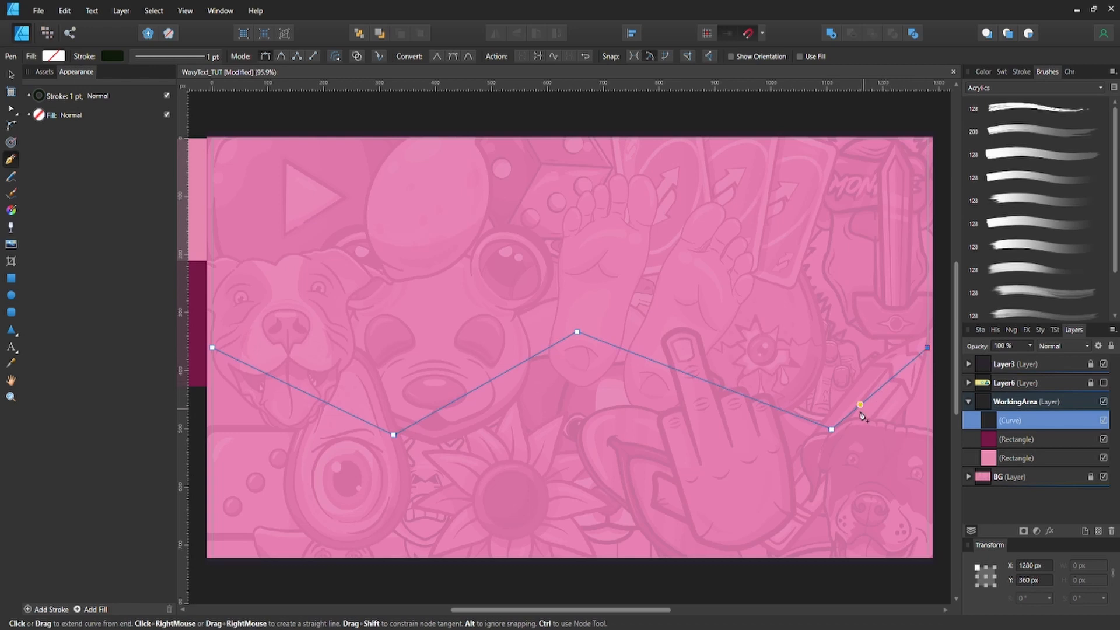
Turn the zigzag curve into a smooth wave by lowering its right trough, smoothing the three inner nodes, and lengthening the right trough's left handle
key(a)
drag(832, 429, 832, 442)
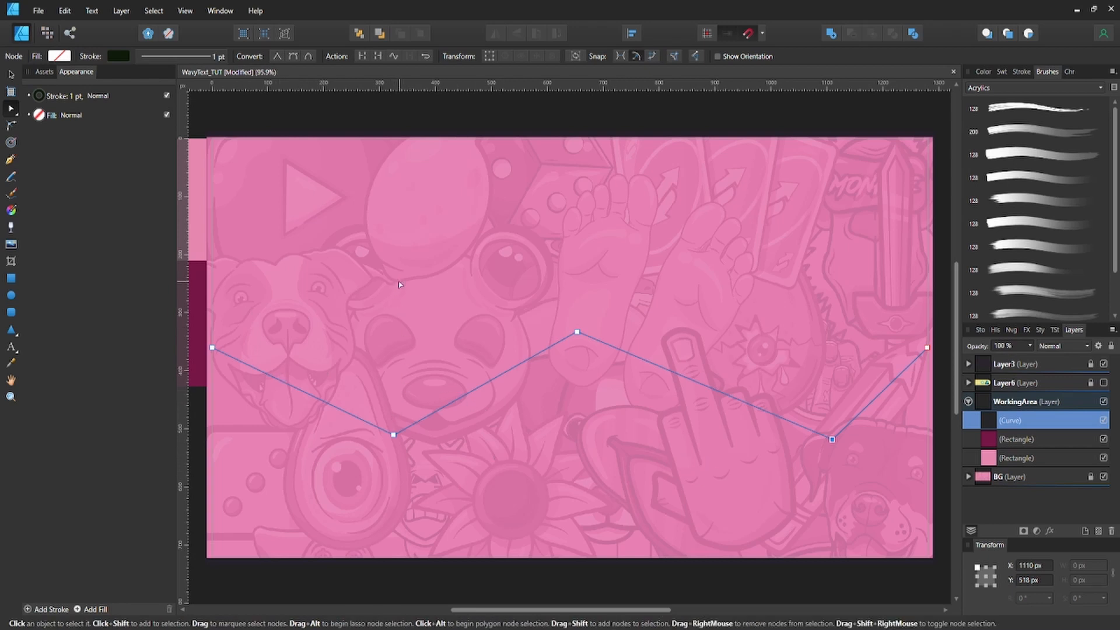
drag(322, 251, 889, 525)
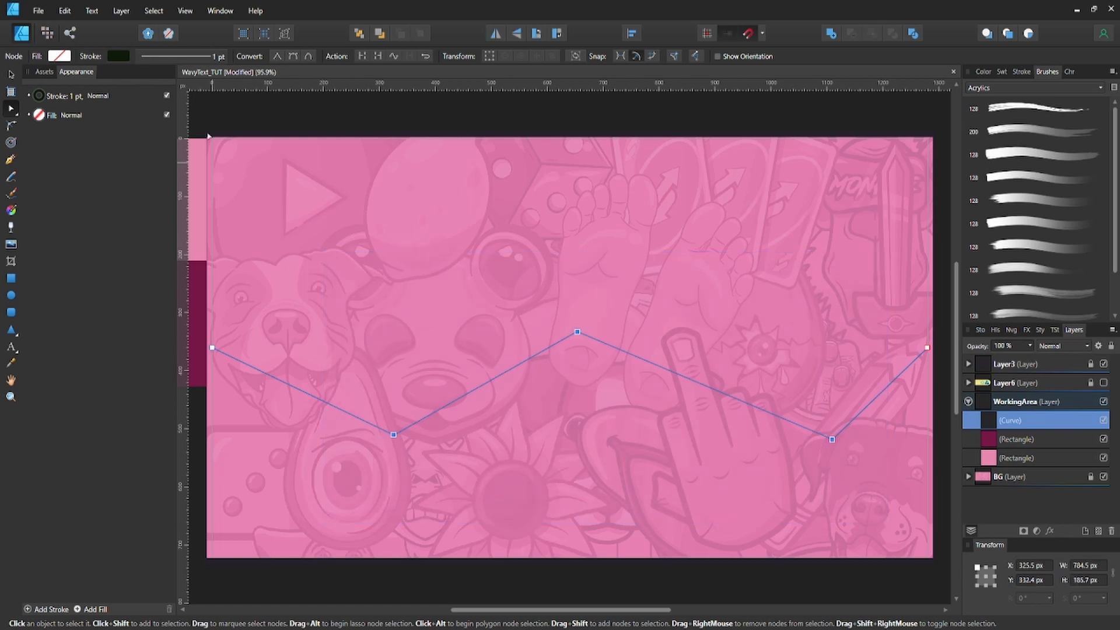
click(309, 58)
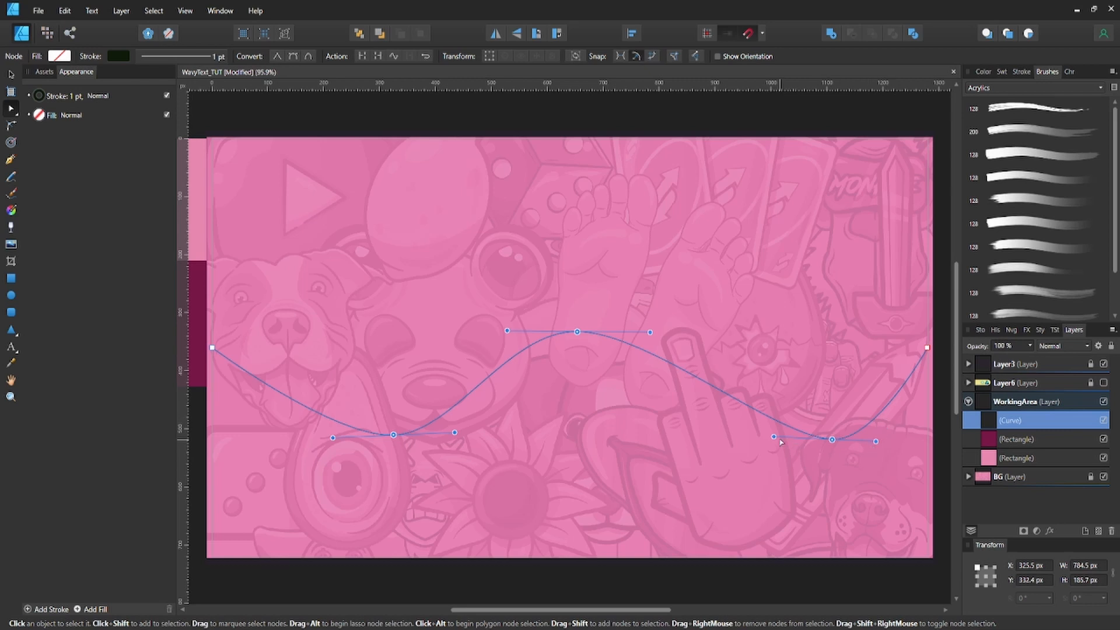
drag(774, 437, 743, 443)
drag(743, 444, 737, 443)
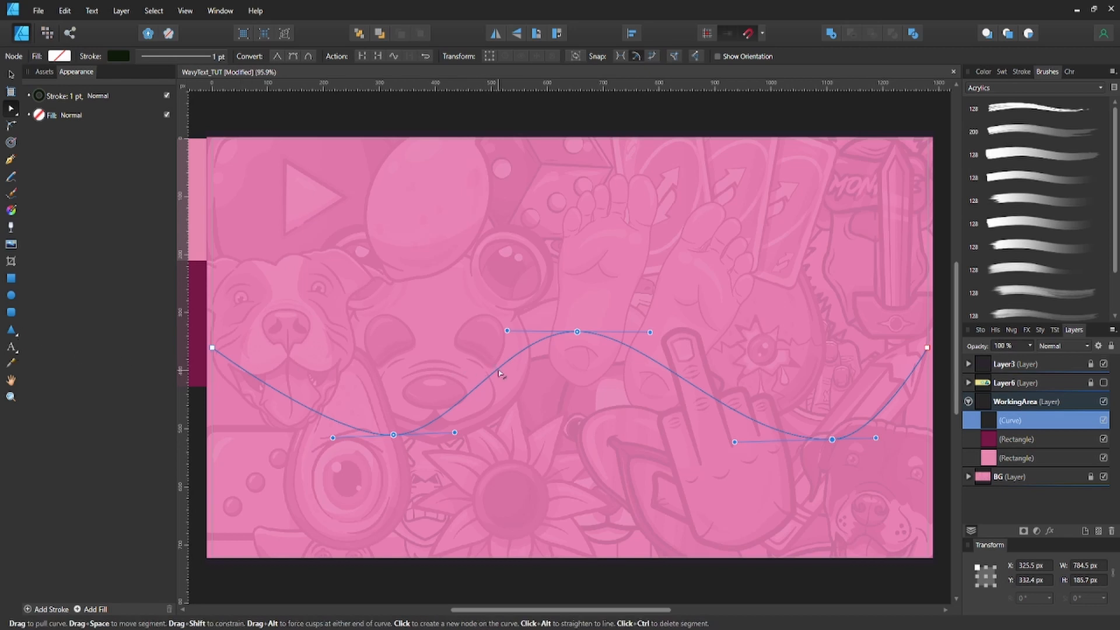
key(t)
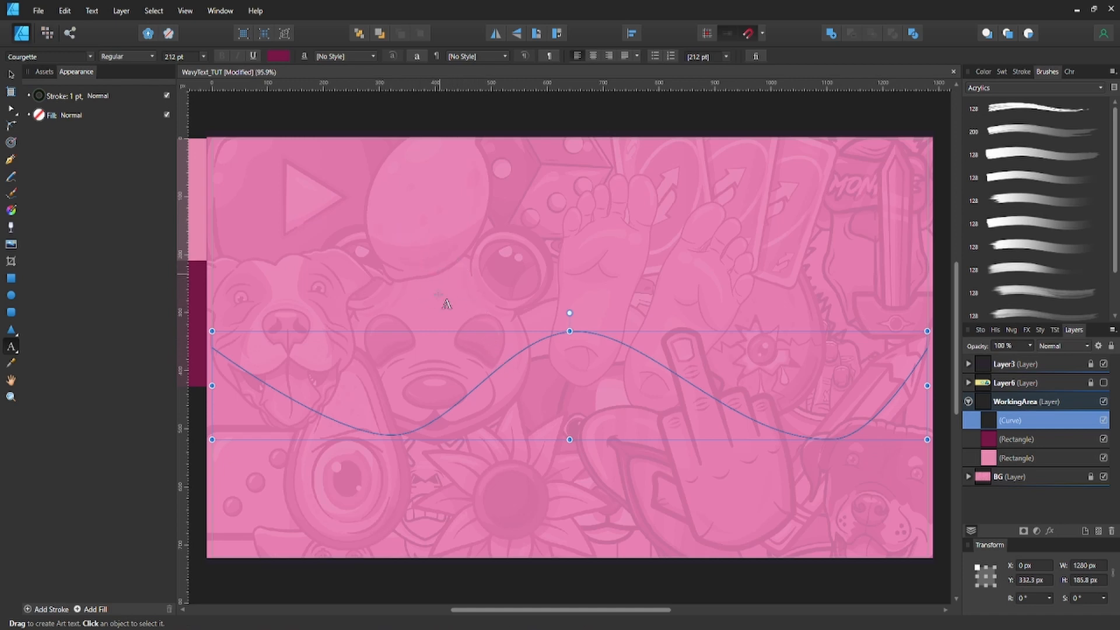
click(382, 237)
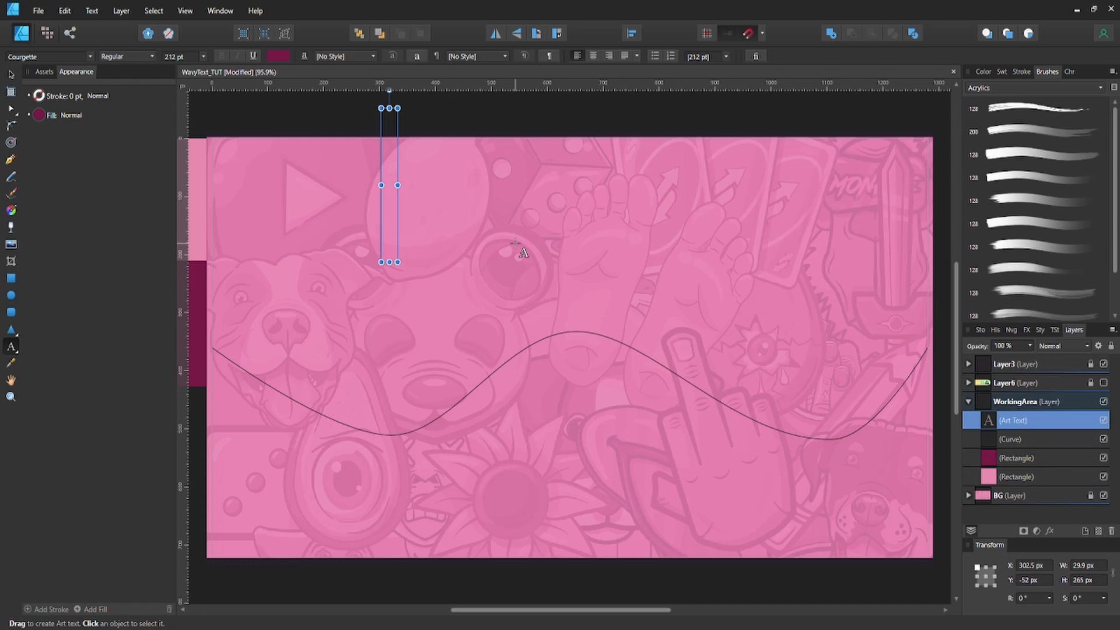
text(dhash)
key(BackSpace)
key(BackSpace)
key(BackSpace)
key(BackSpace)
key(BackSpace)
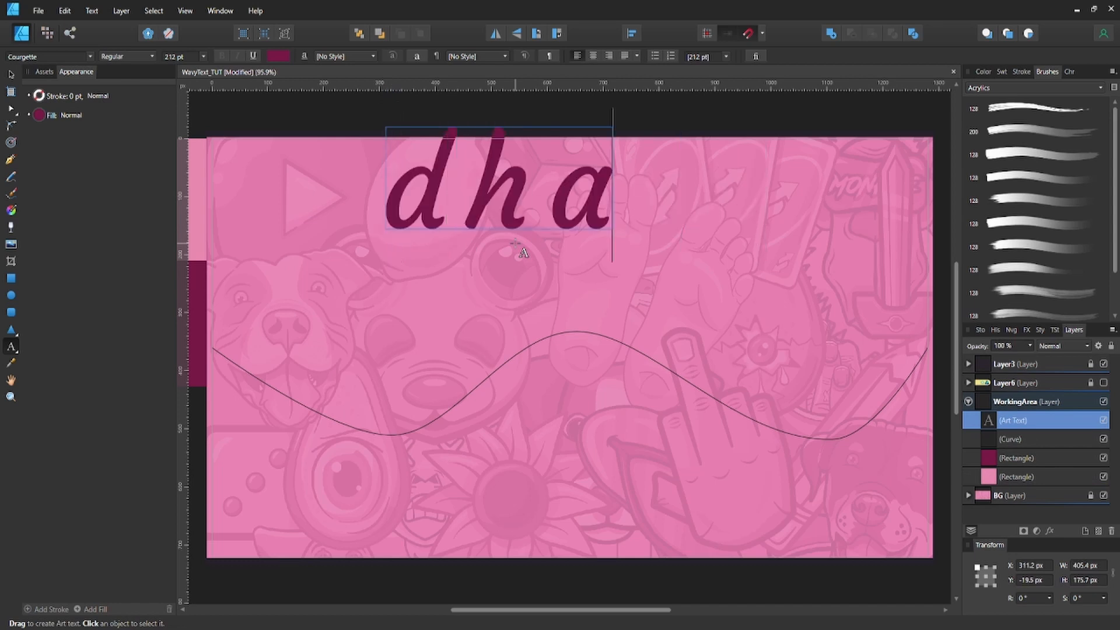
key(Escape)
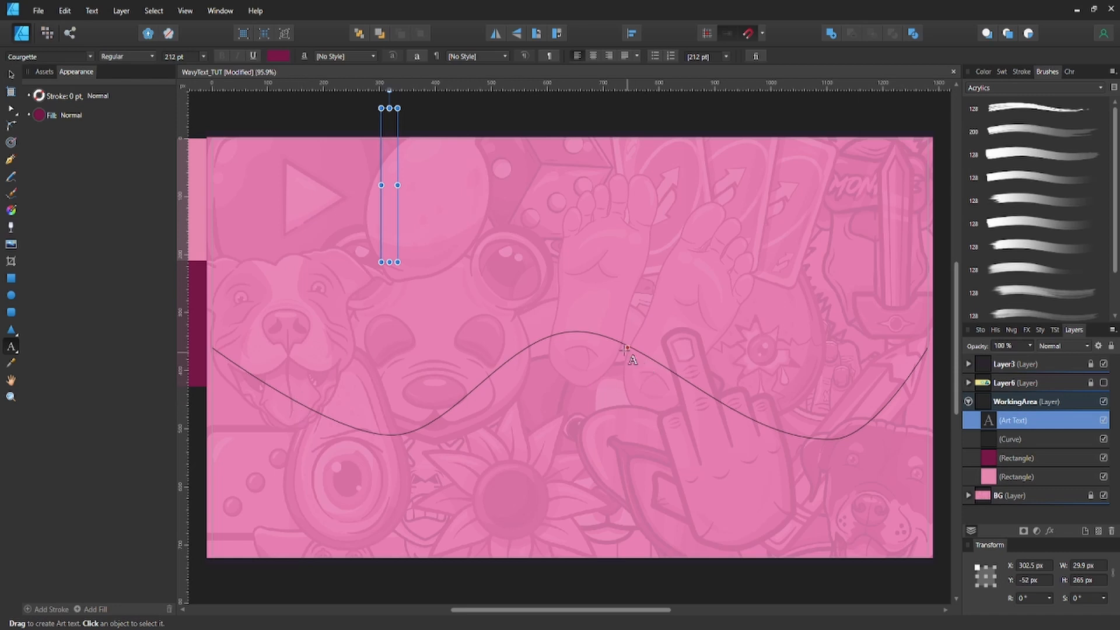
Convert the wavy curve to a text path and enter "the" on it
click(631, 357)
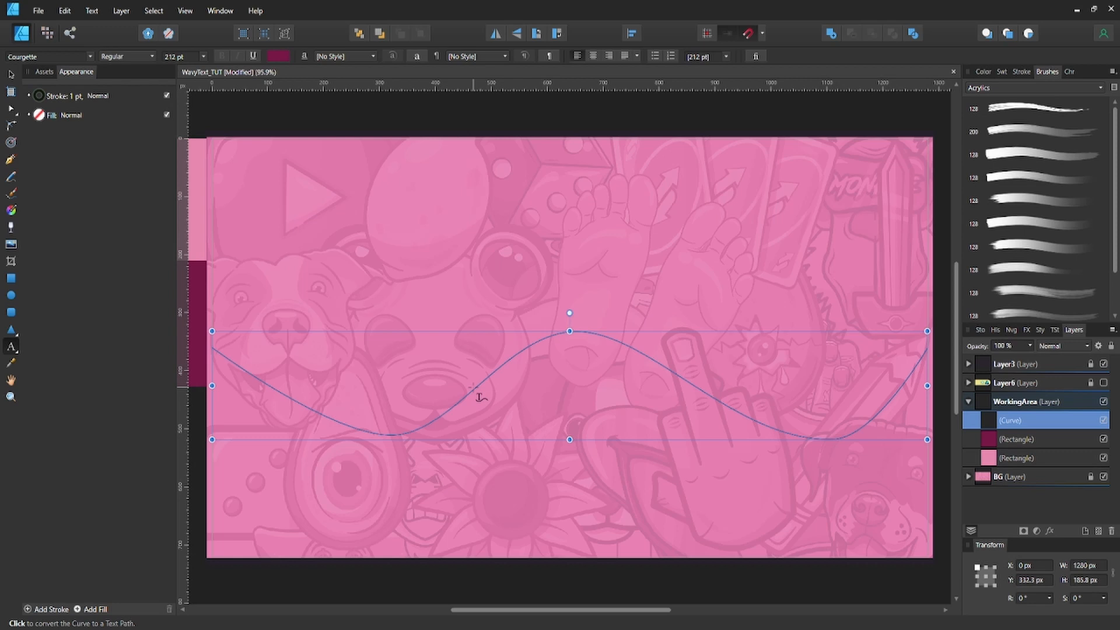
click(476, 395)
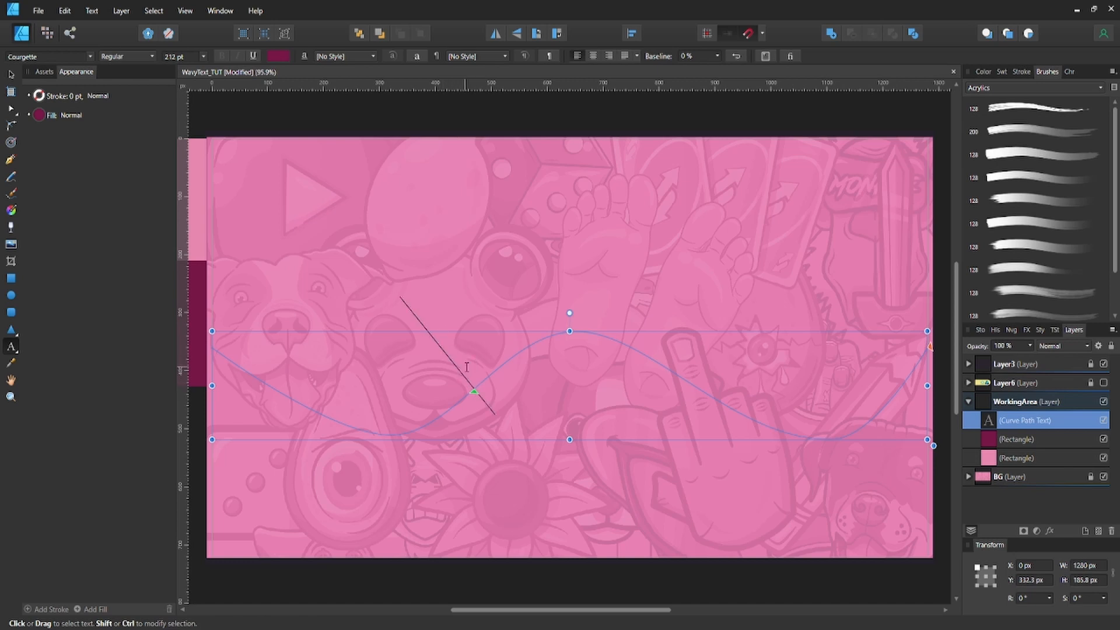
text(the)
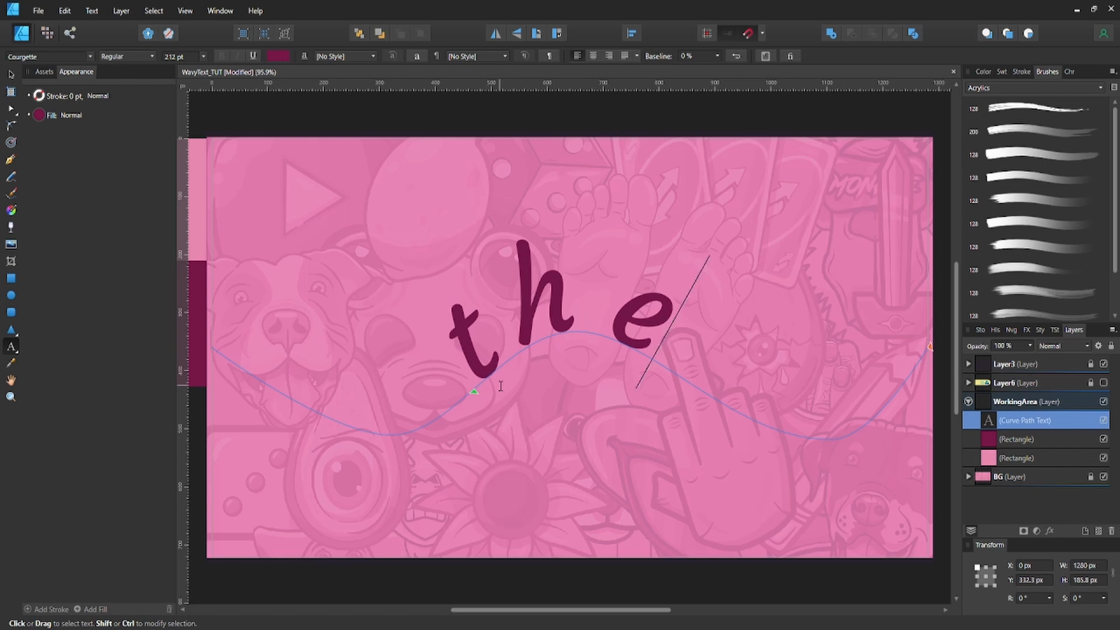
Move the path text's start marker to the curve's left end and keep the end marker at the right end
key(Escape)
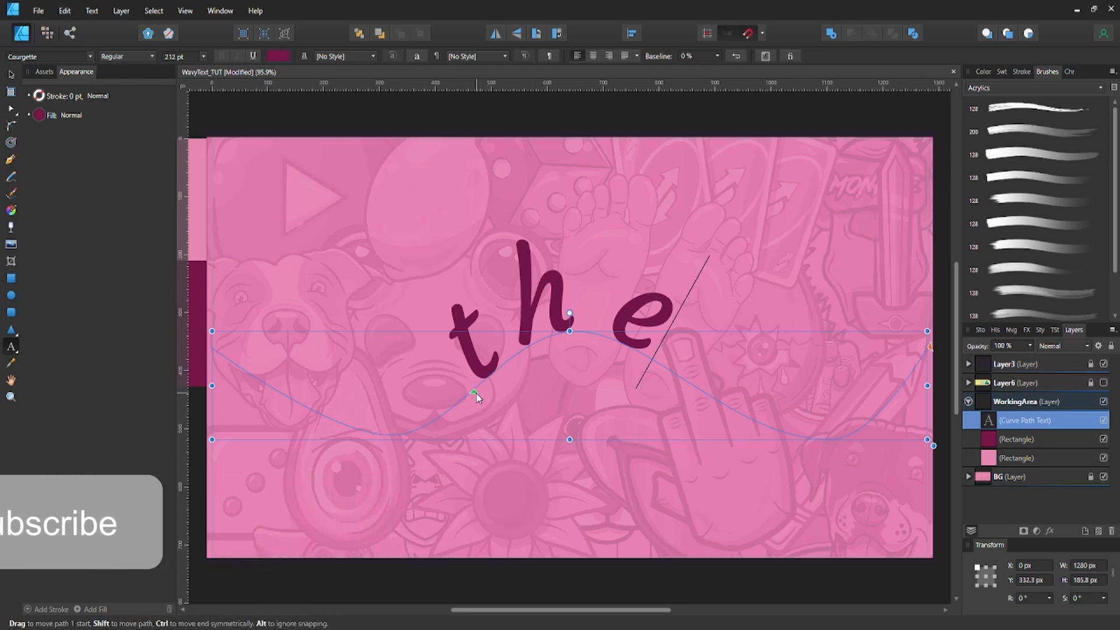
drag(476, 393, 387, 437)
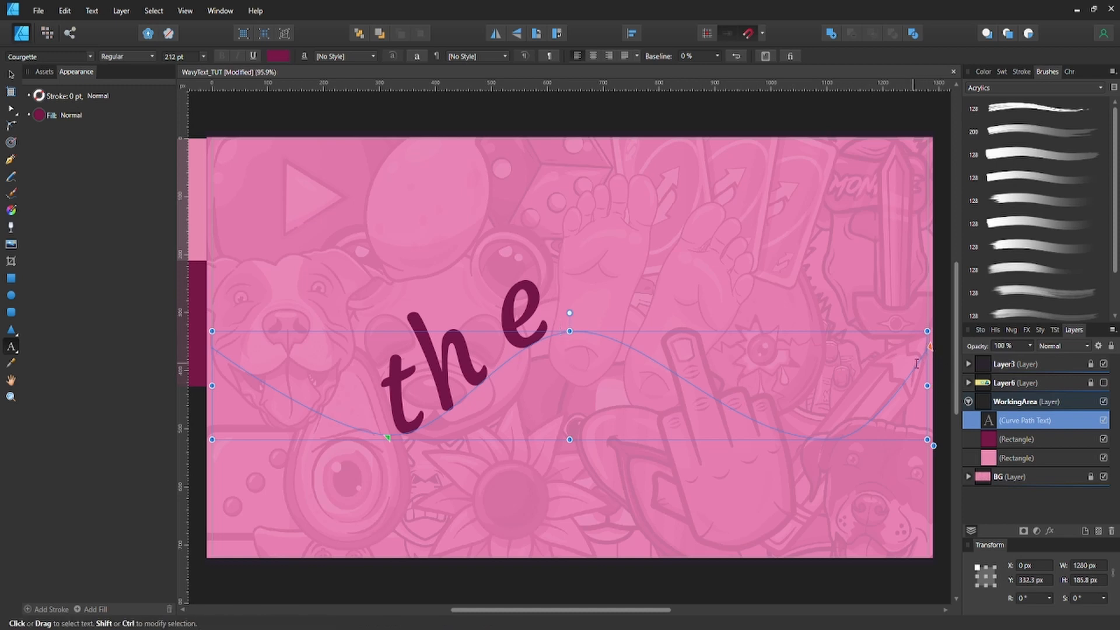
mouse_move(932, 347)
mouse_down()
mouse_move(873, 392)
mouse_move(922, 365)
mouse_up()
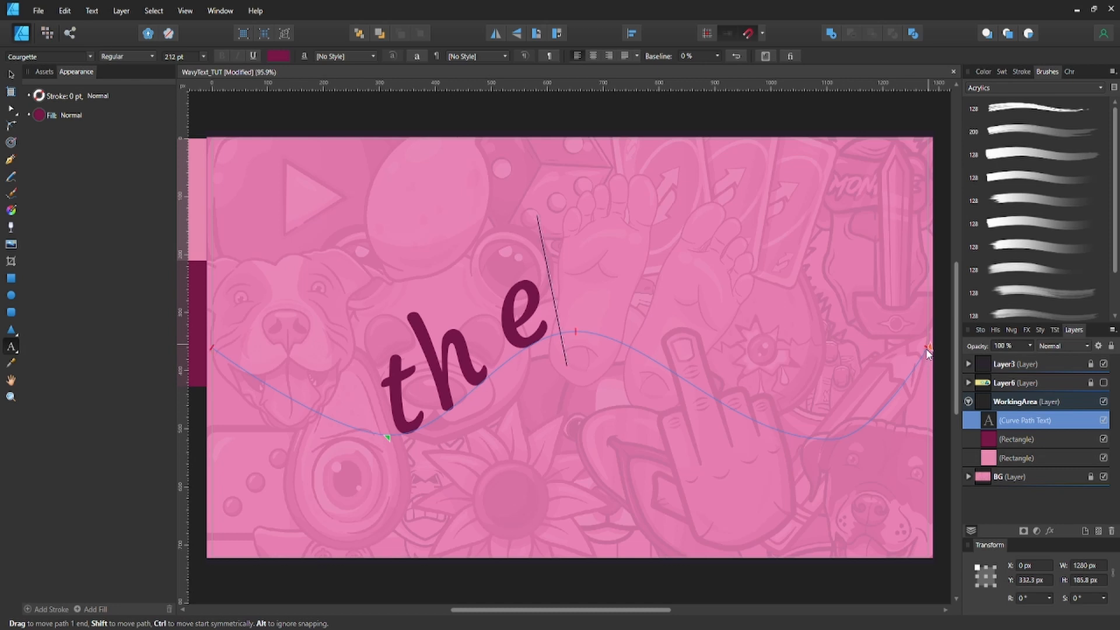
drag(925, 353, 929, 350)
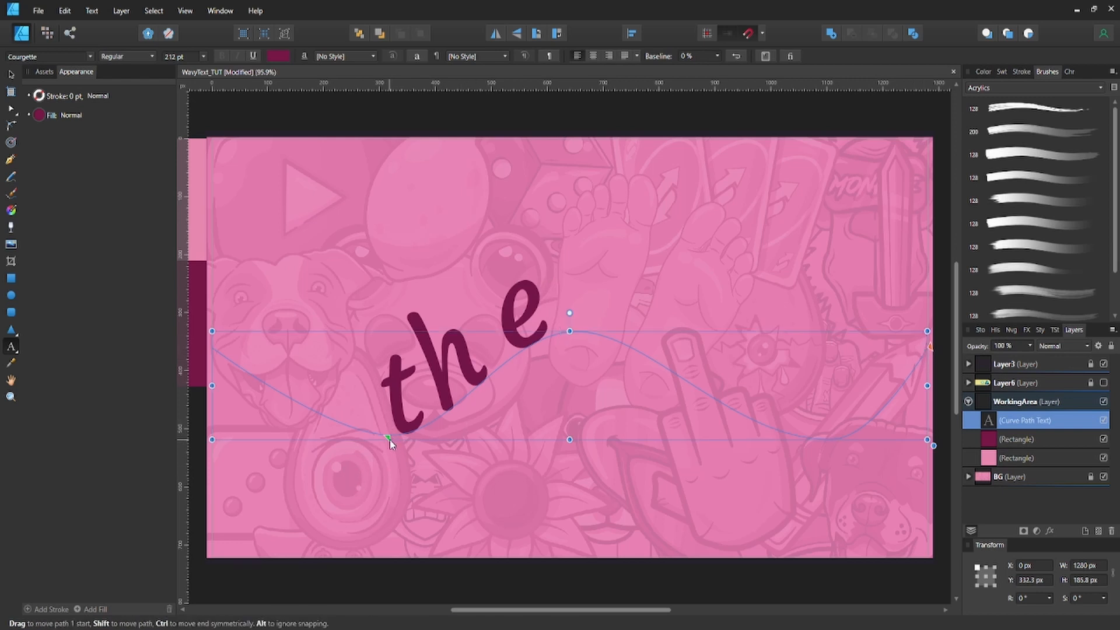
drag(390, 440, 214, 350)
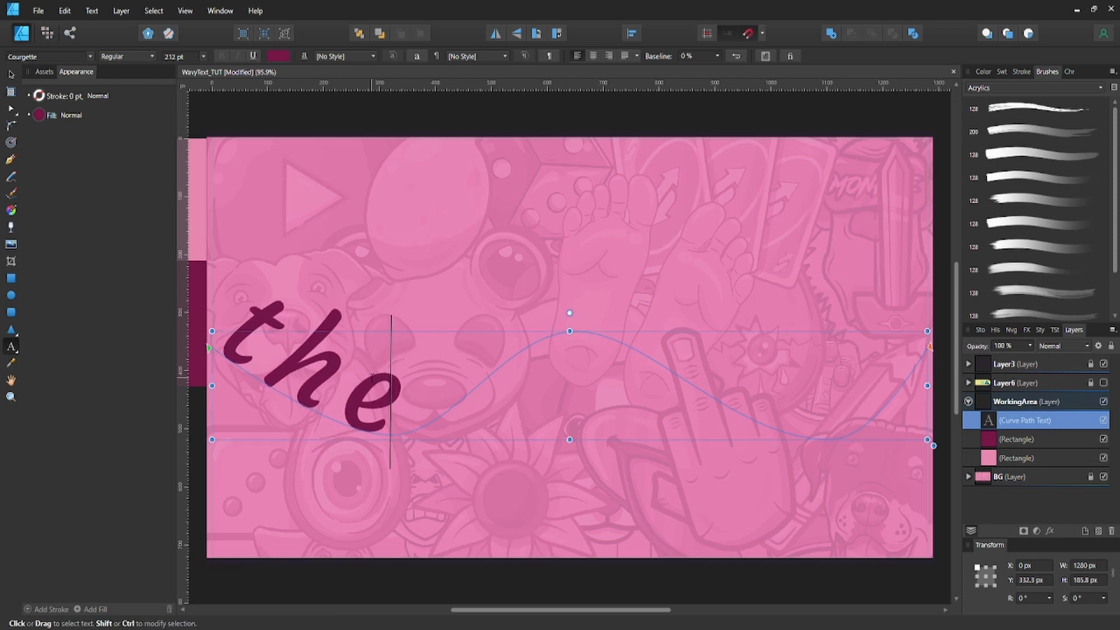
Replace the text on the path with "Sexy Wave"
key(BackSpace)
key(BackSpace)
key(BackSpace)
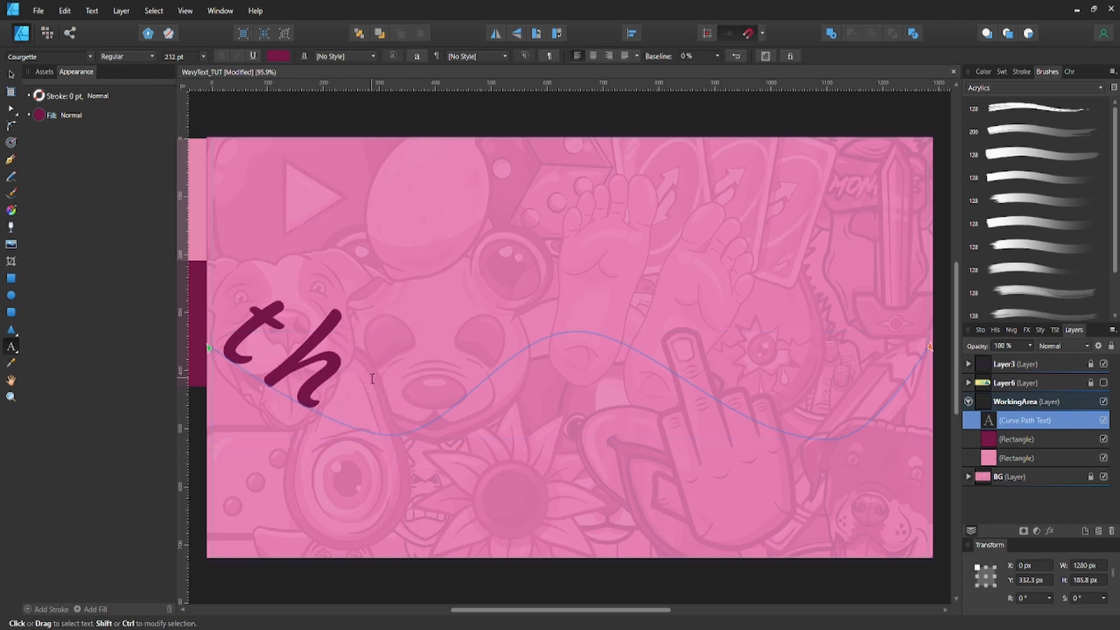
text(S)
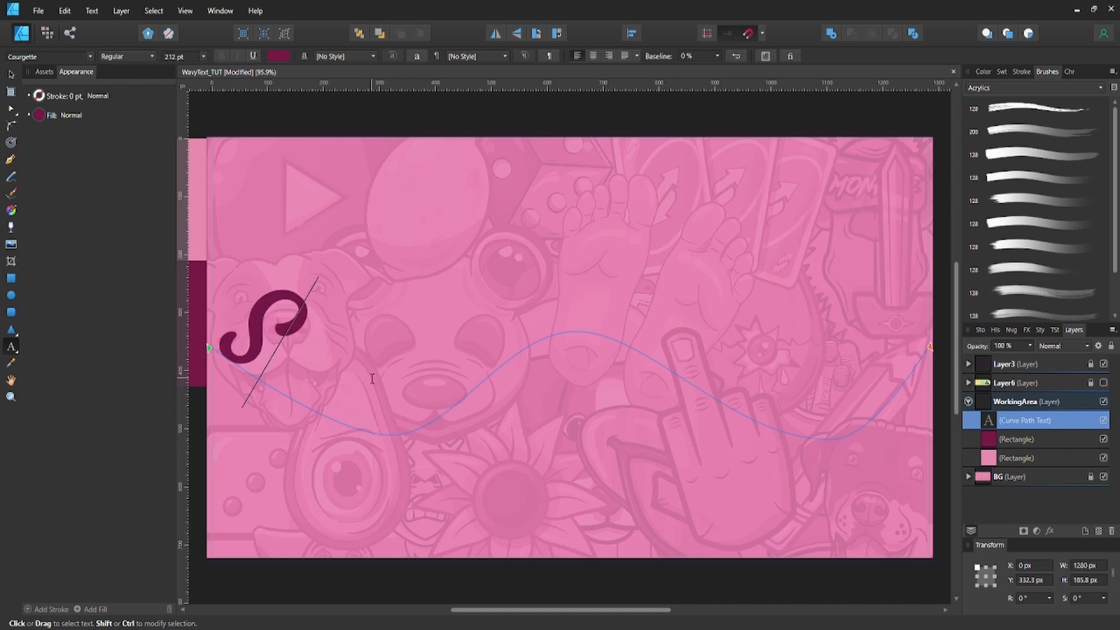
text(exy w a)
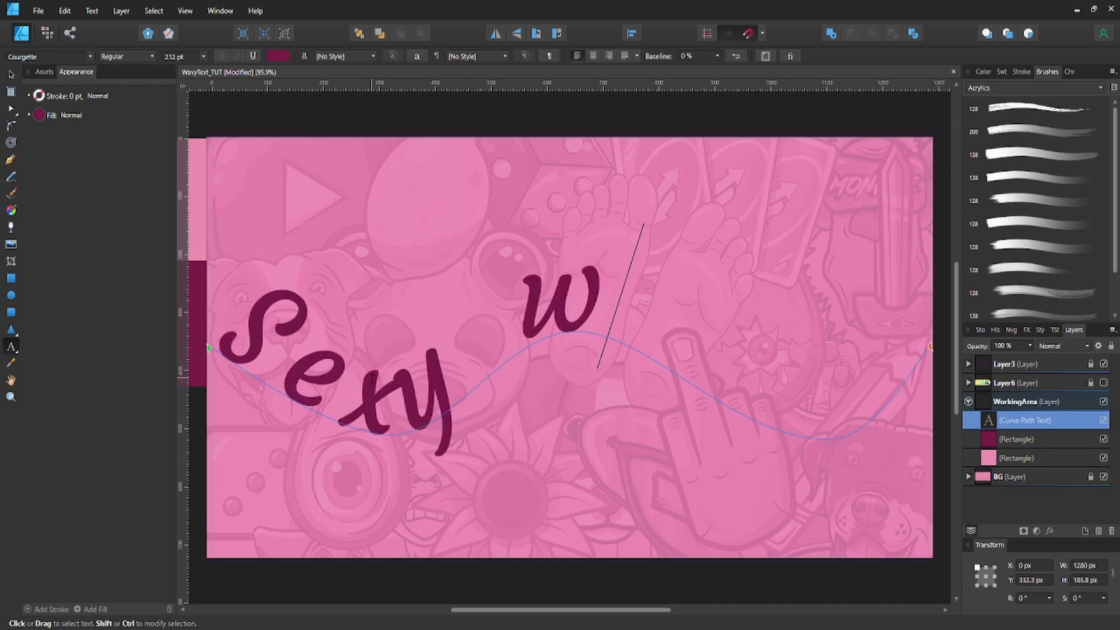
key(BackSpace)
key(BackSpace)
text(Wave)
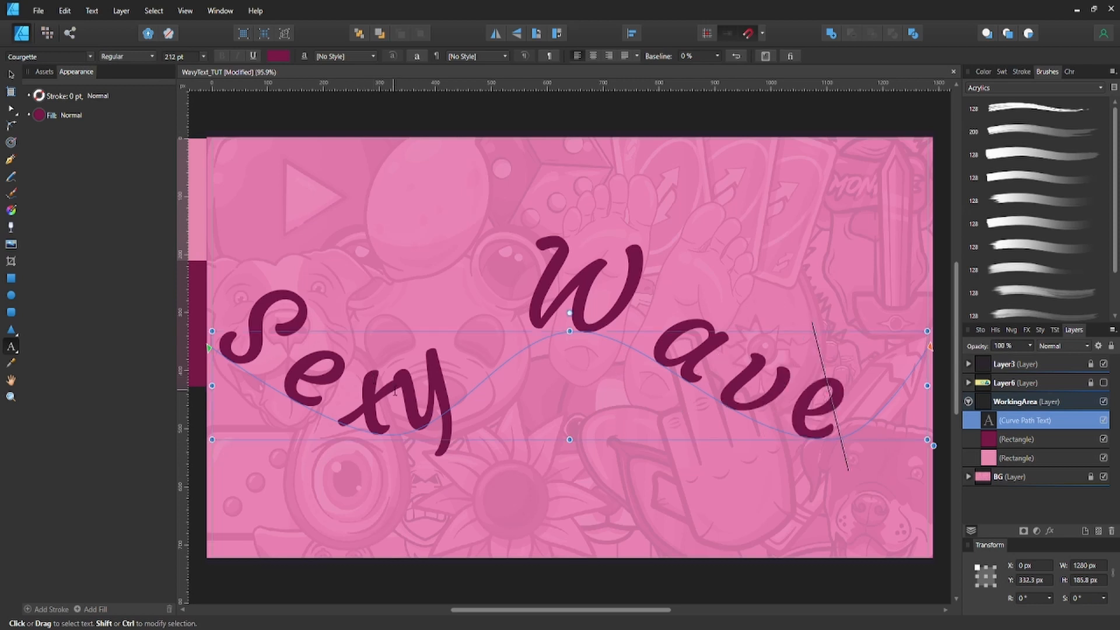
Select all the path text and tighten its tracking until the letters overlap
click(373, 380)
key(ctrl+a)
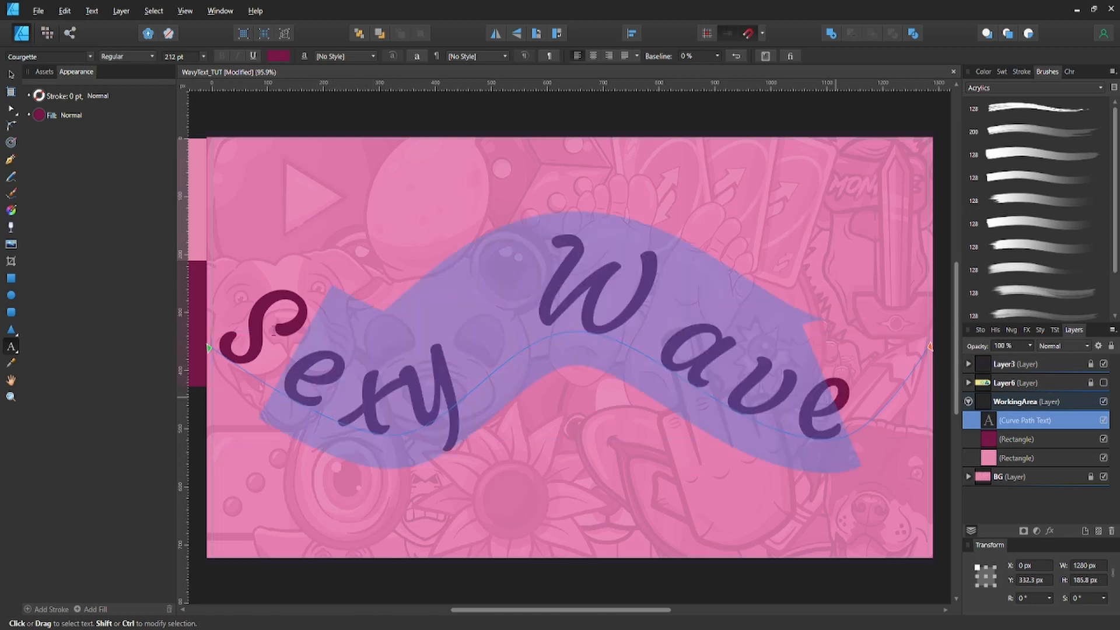
key(alt+Left)
key(alt+Left)
key(alt+Left)
key(alt+Left)
key(alt+Left)
key(alt+Left)
key(alt+Left)
key(alt+Left)
key(alt+Left)
key(alt+Left)
key(alt+Left)
key(alt+Left)
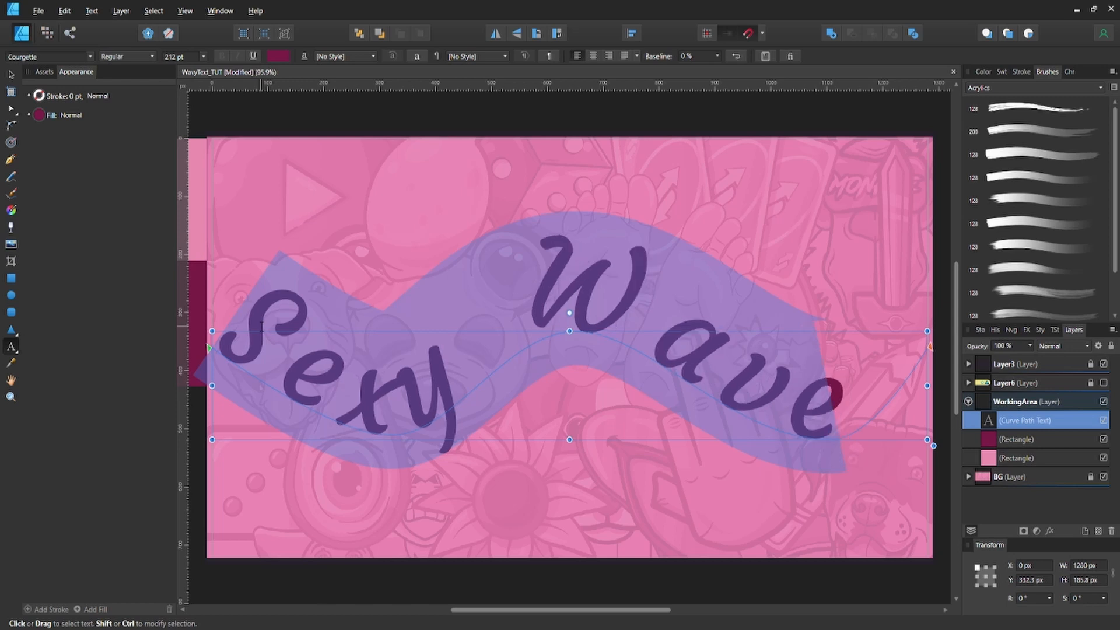
key(alt+Left)
key(alt+Left)
key(alt+Left)
key(alt+Left)
key(alt+Left)
key(alt+Left)
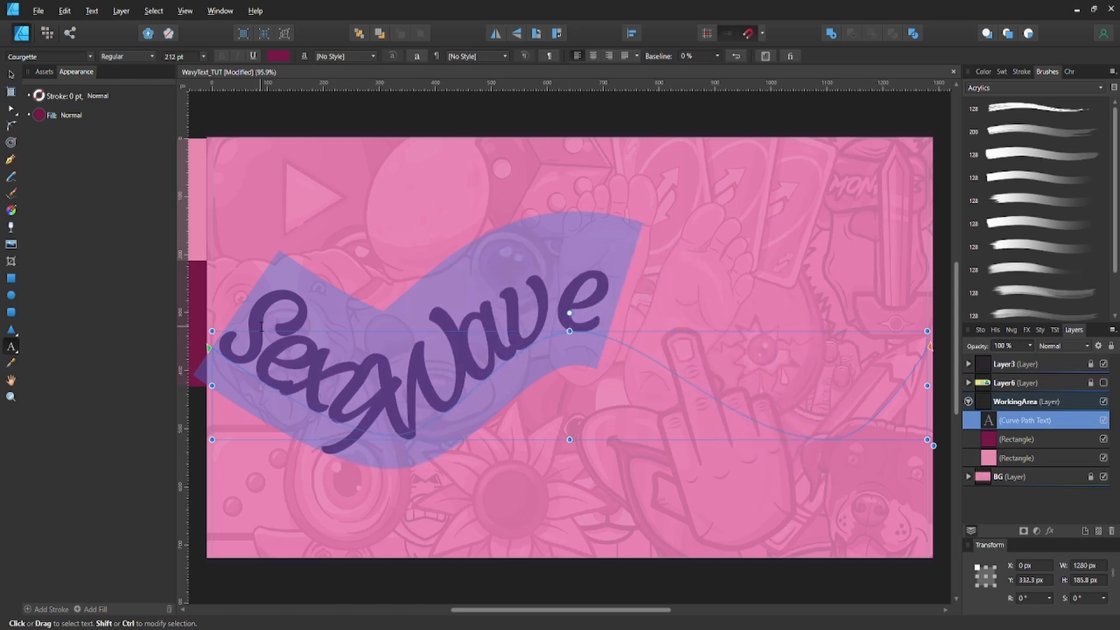
Widen the tracking of all the path text to about 130‰ so it spreads along the wave
click(529, 182)
click(435, 382)
key(ctrl+a)
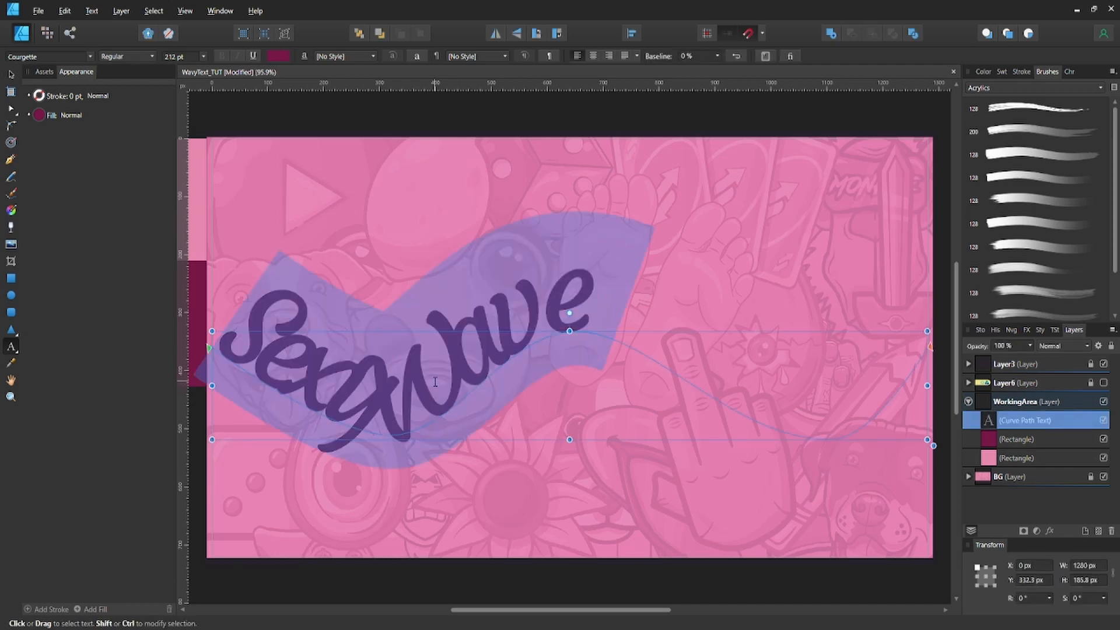
key(alt+Right)
key(alt+Right)
key(alt+Right)
key(alt+Right)
key(alt+Right)
key(alt+Right)
key(alt+Right)
key(alt+Right)
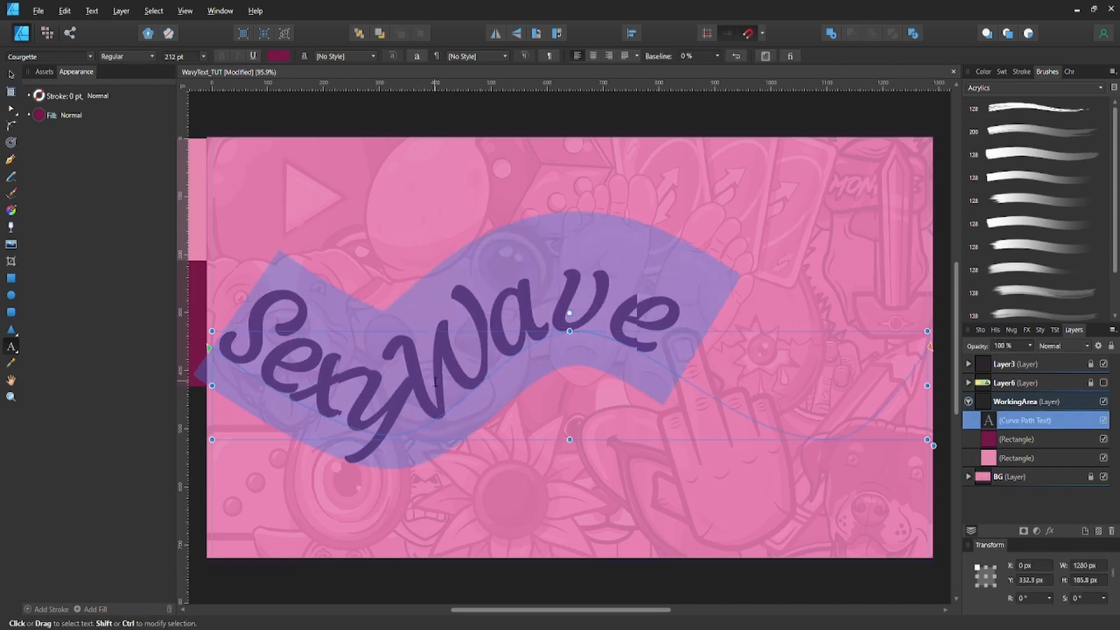
key(alt+Right)
key(alt+Right)
key(alt+Right)
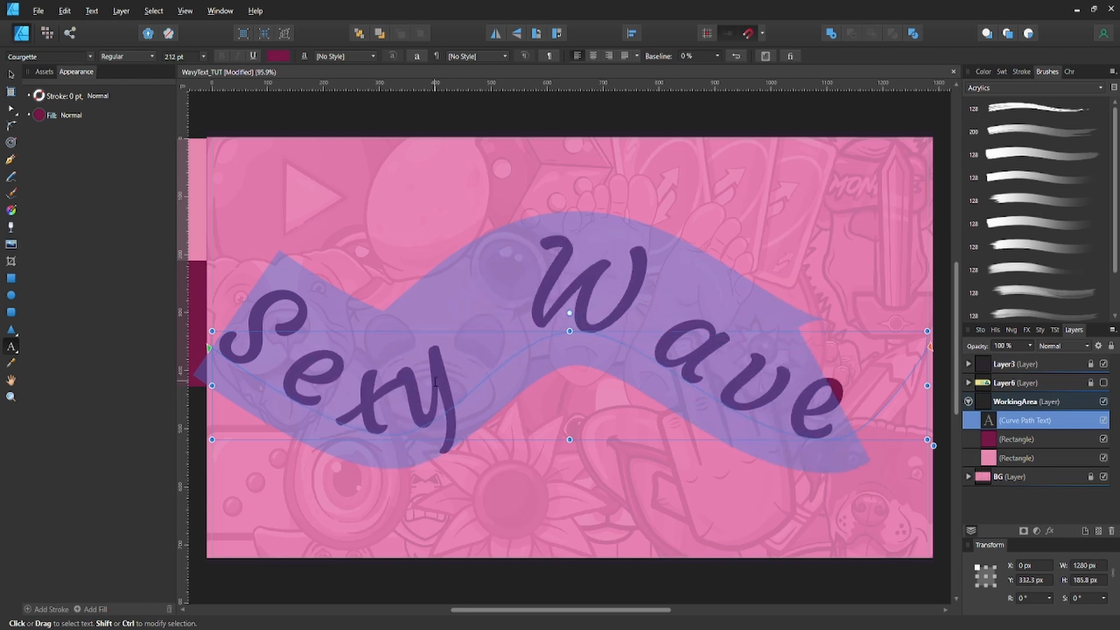
Show the character settings and widen the kerning between "x" and "y" in "Sexy" to 250‰, then deselect the text
key(ctrl+t)
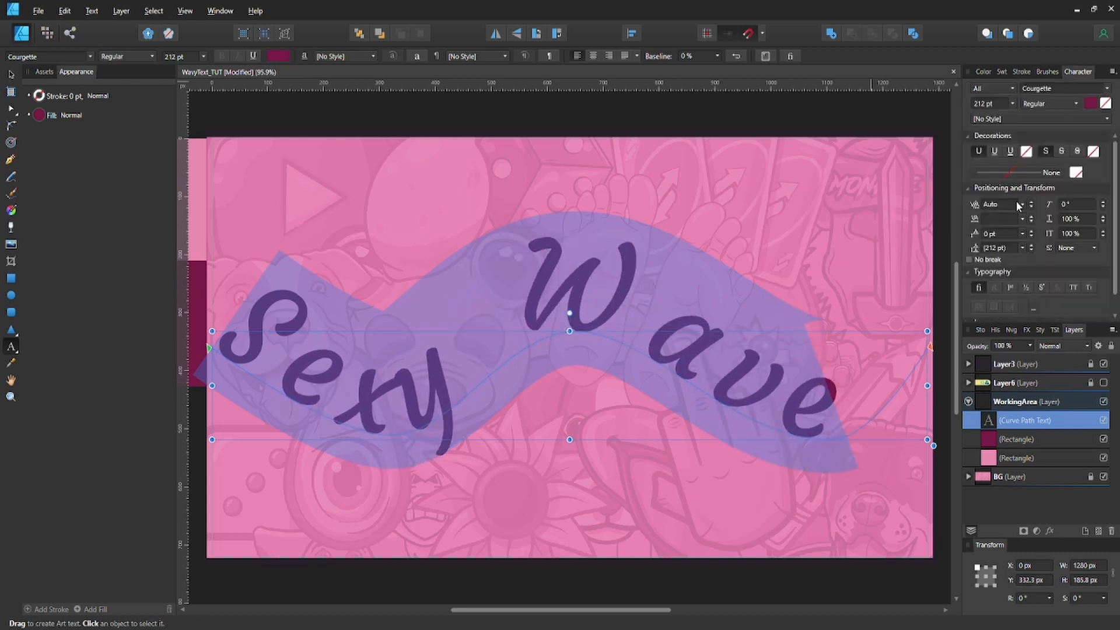
click(417, 373)
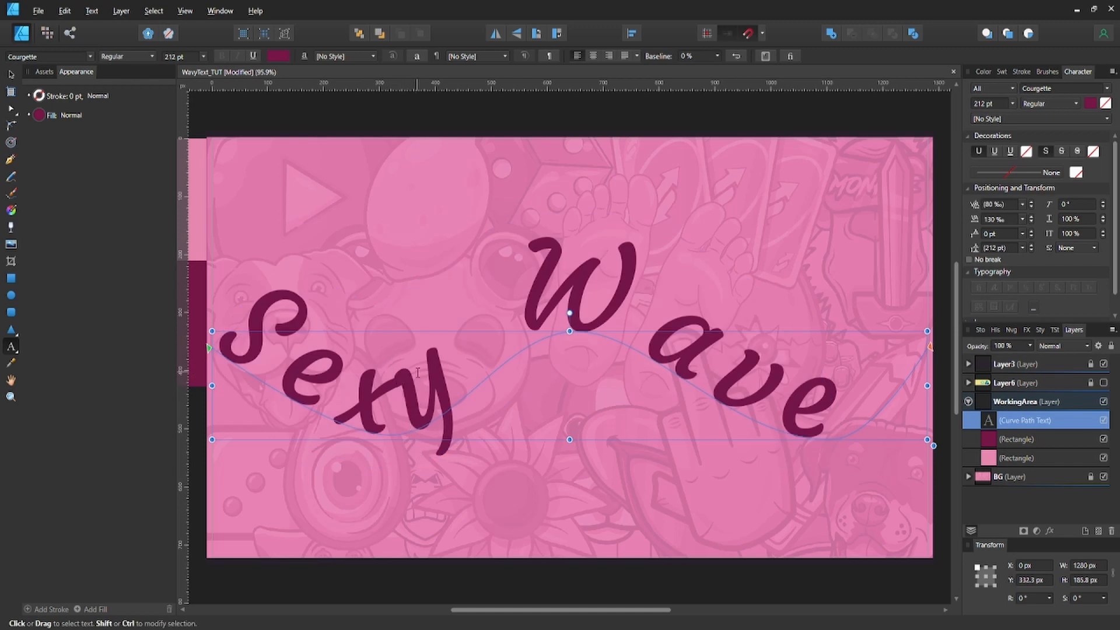
key(alt+Right)
key(alt+Right)
key(alt+Right)
key(alt+Right)
key(alt+Right)
key(alt+Right)
key(alt+Right)
key(alt+Right)
key(alt+Right)
key(alt+Right)
key(alt+Right)
key(alt+Right)
key(alt+Right)
key(alt+Right)
key(alt+Right)
key(alt+Right)
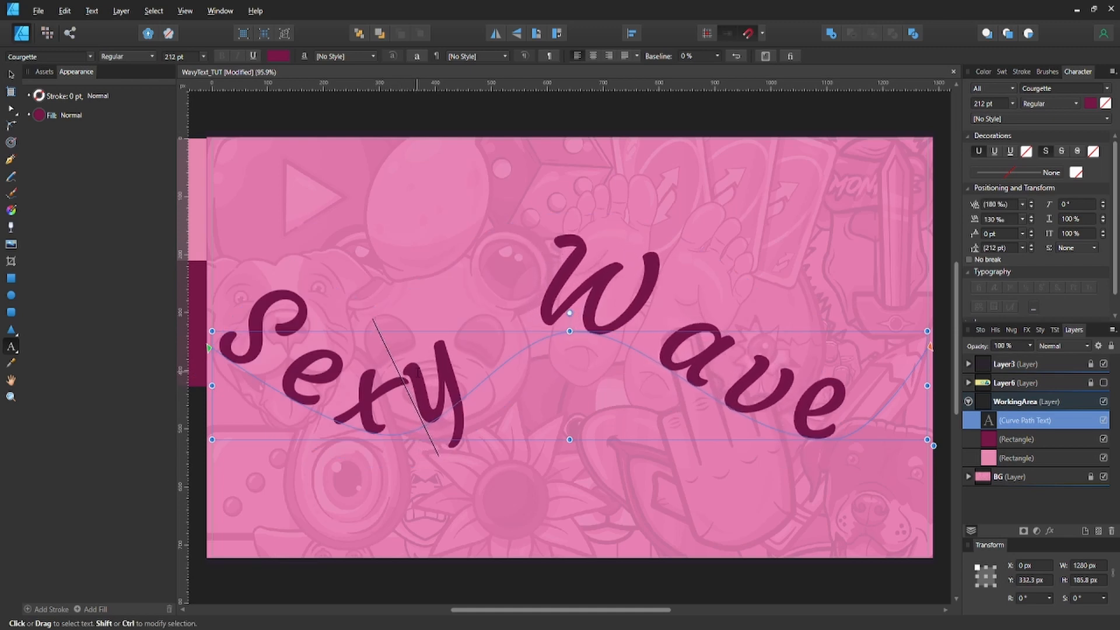
key(alt+Right)
key(alt+Right)
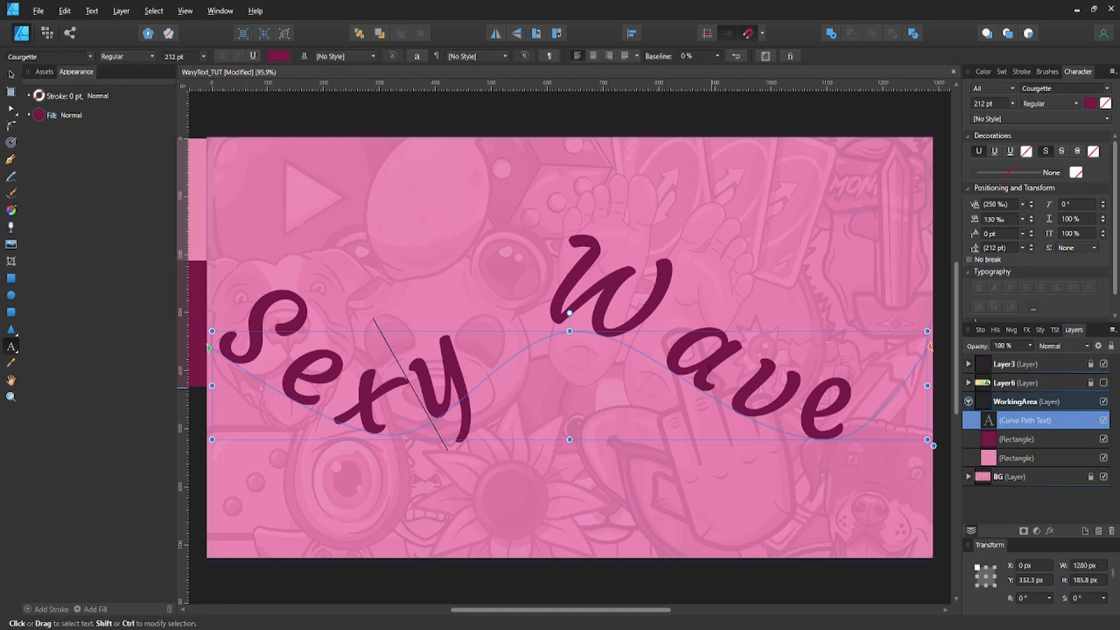
click(680, 108)
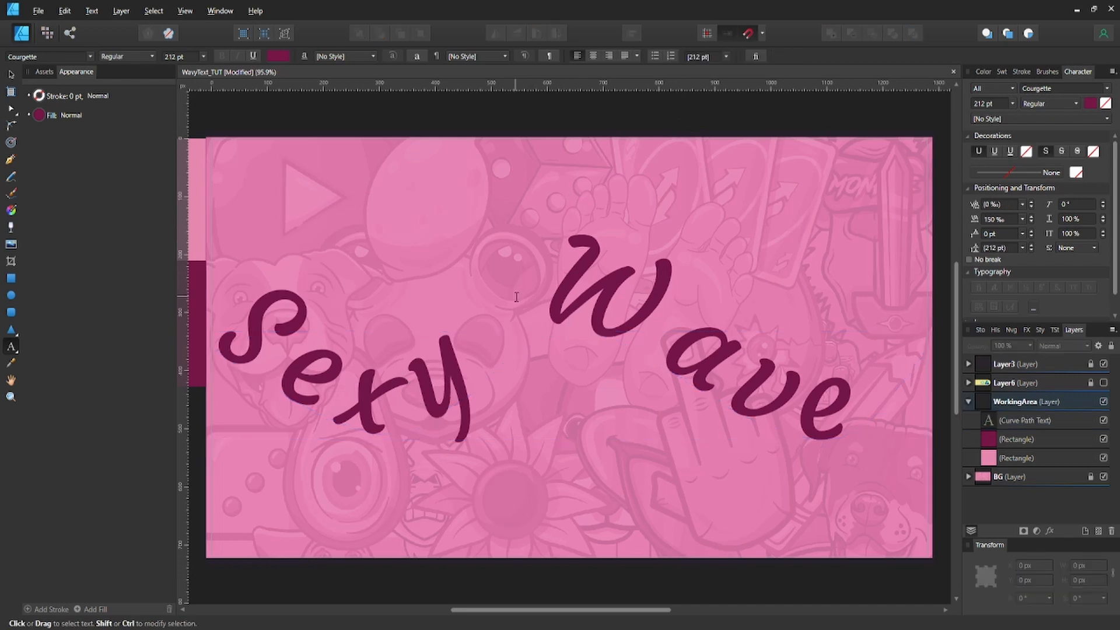
Extend the path text to "Sexy Wave the" at 158 pt and reverse the text path
click(718, 384)
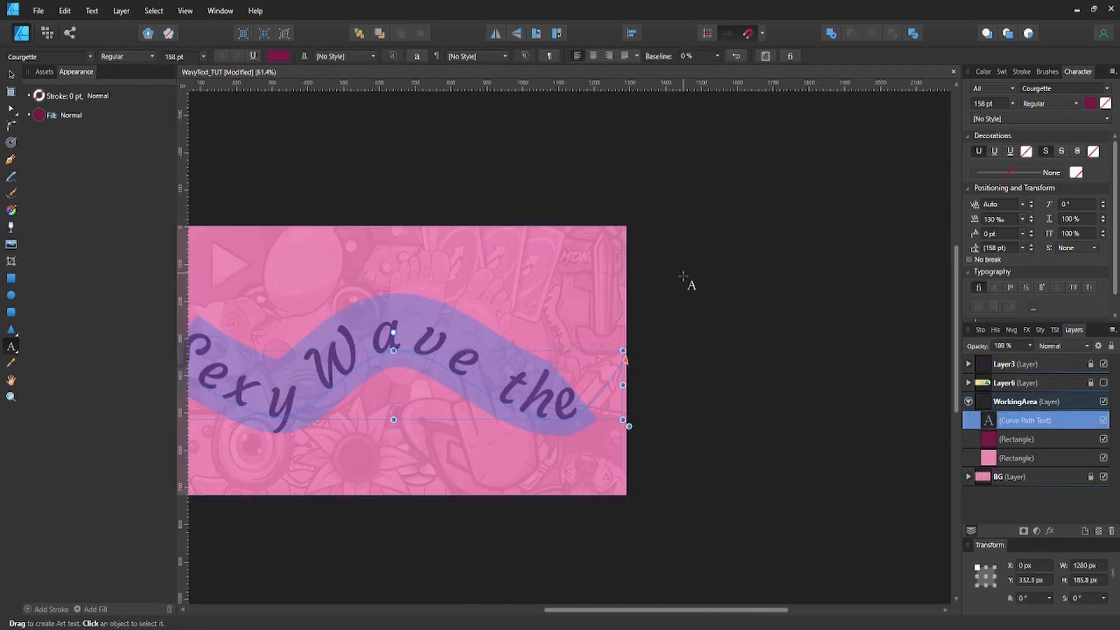
key(Escape)
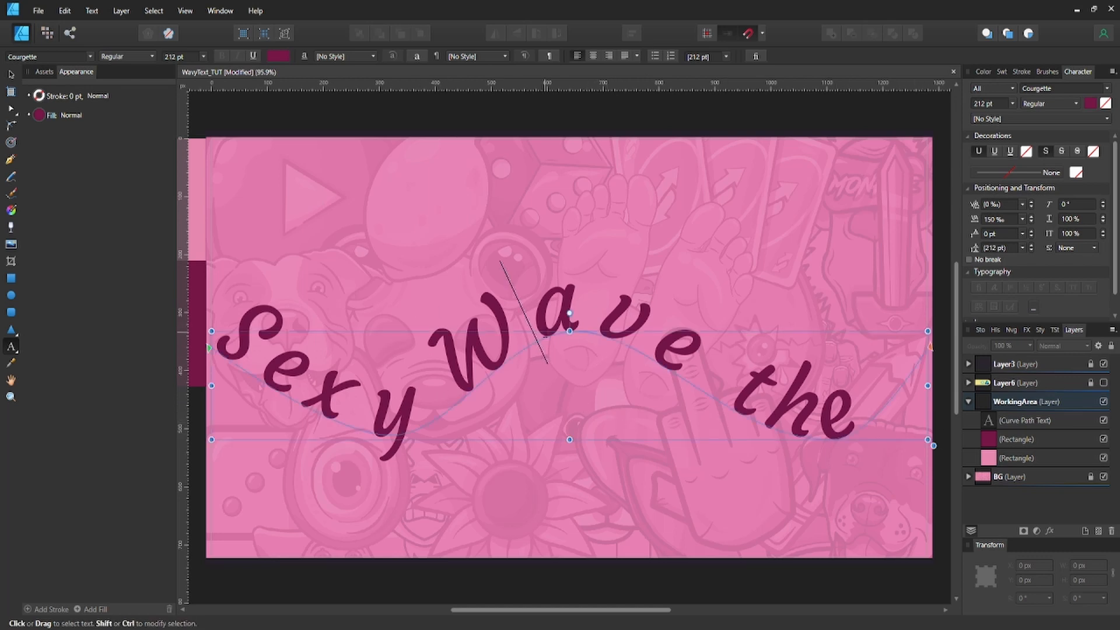
click(568, 317)
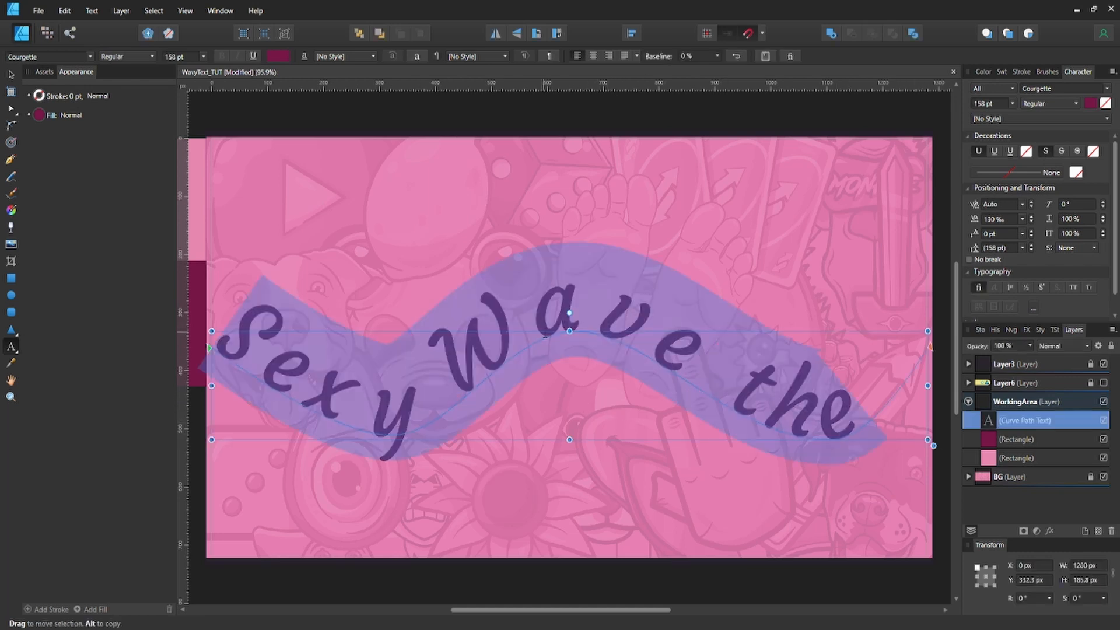
click(730, 57)
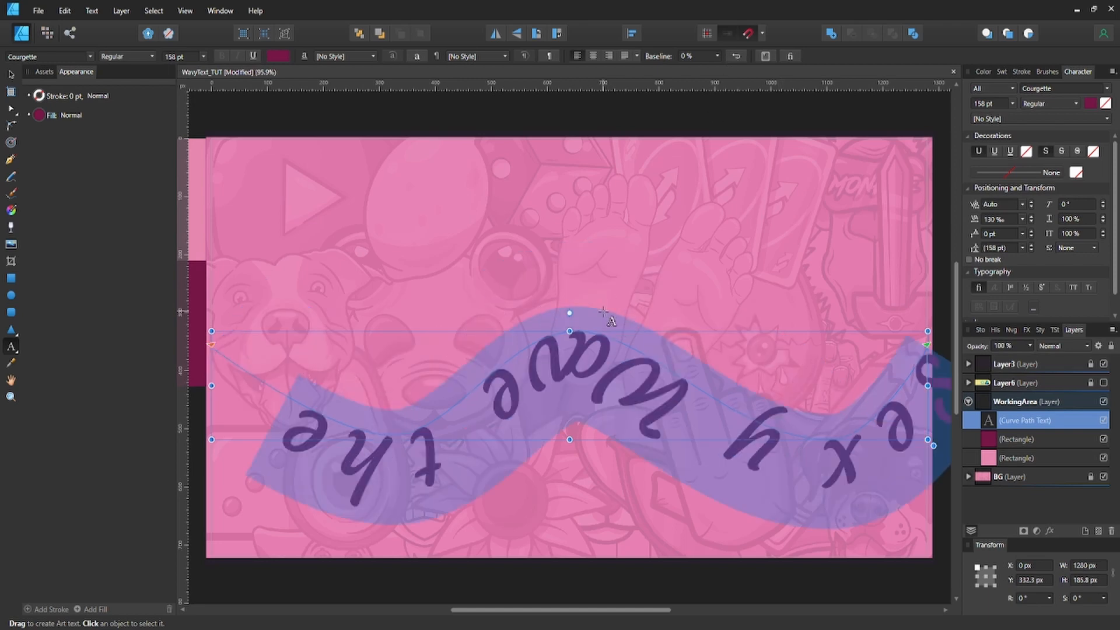
key(BackSpace)
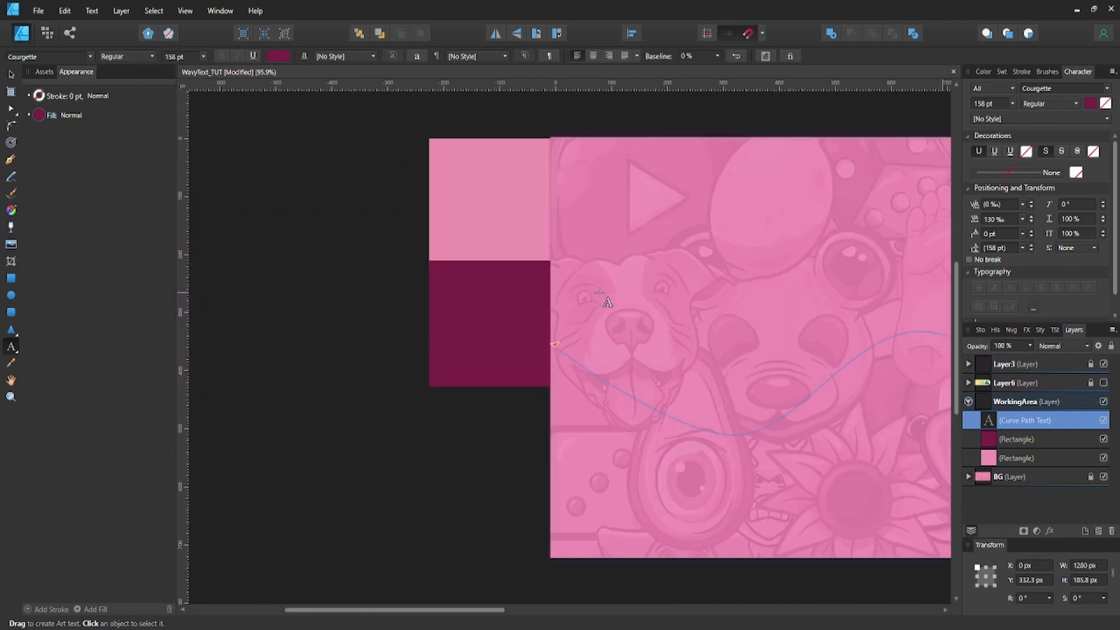
key(ctrl+z)
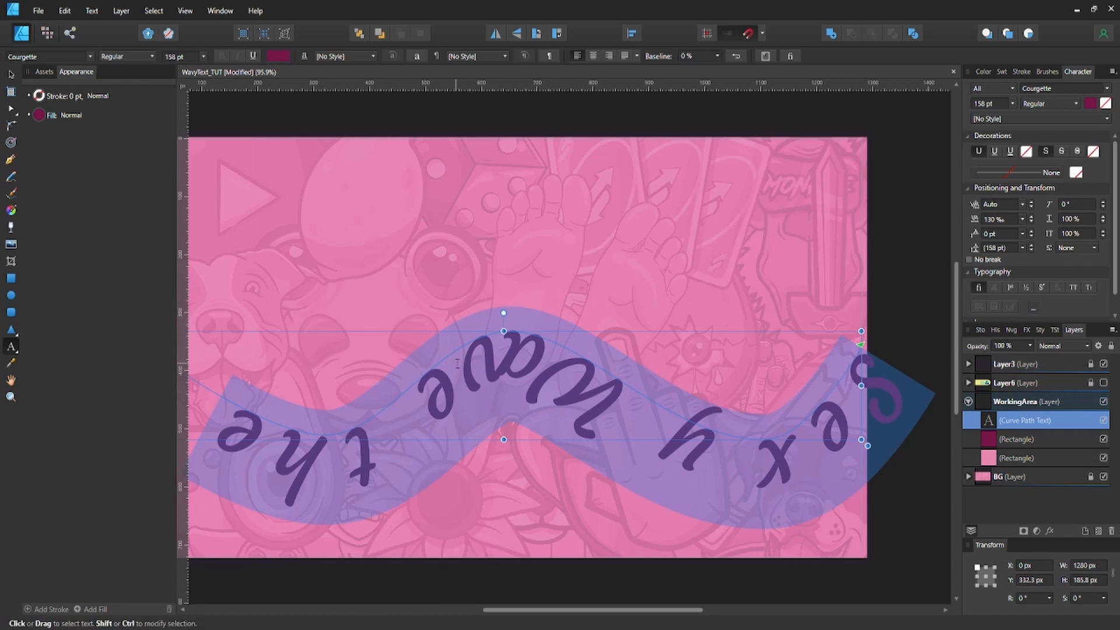
scroll(458, 363, left, 2)
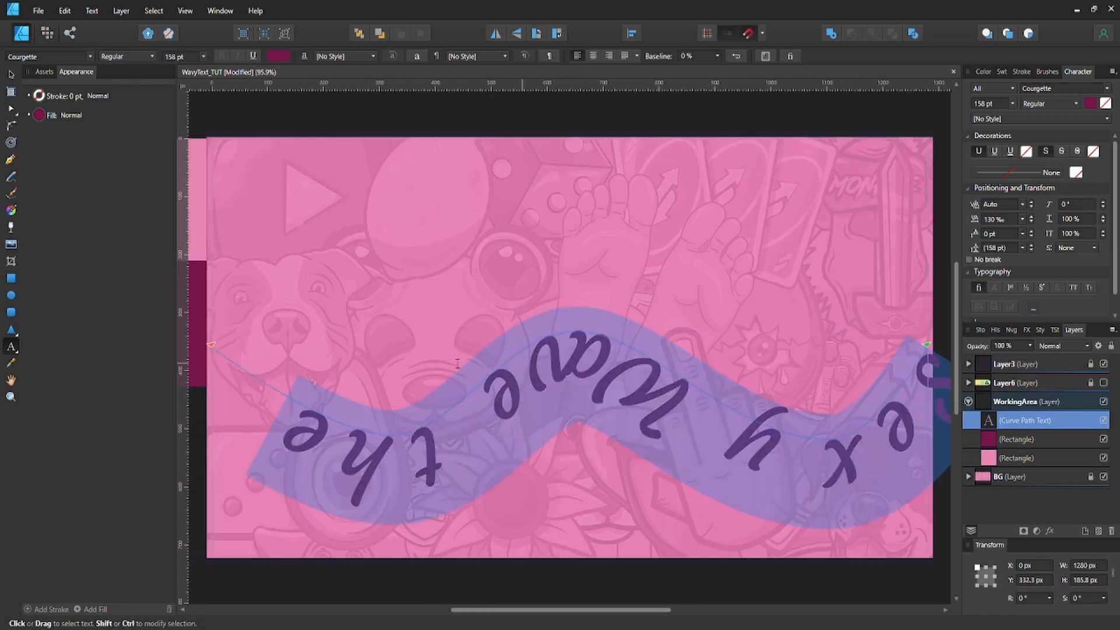
Toggle the text path's direction back and forth to compare both orientations
click(738, 56)
click(742, 55)
click(739, 56)
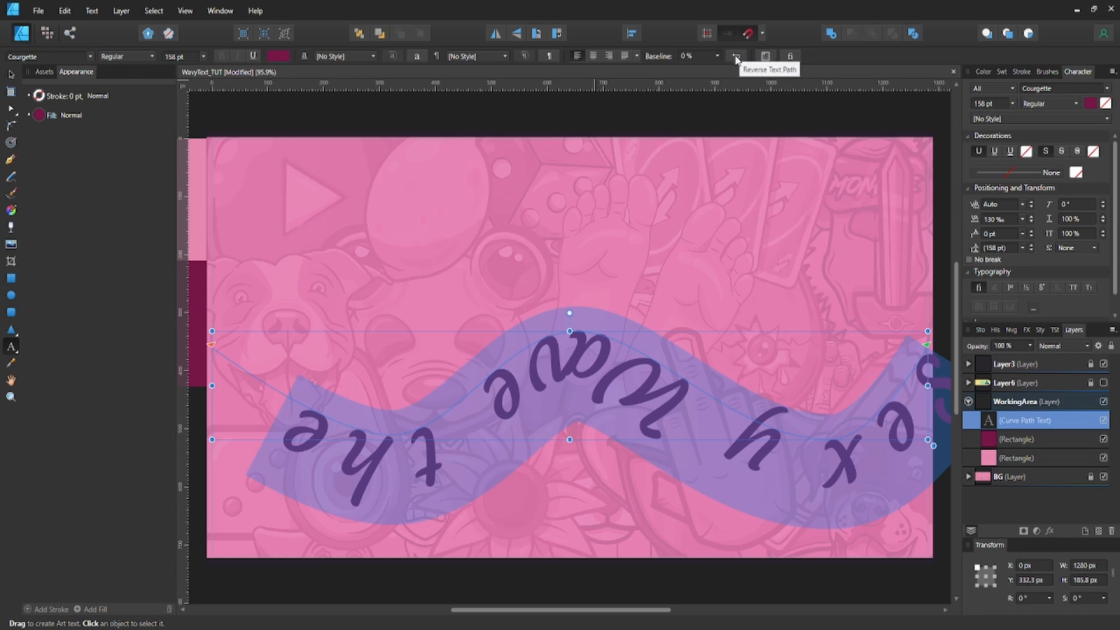
click(738, 57)
click(737, 57)
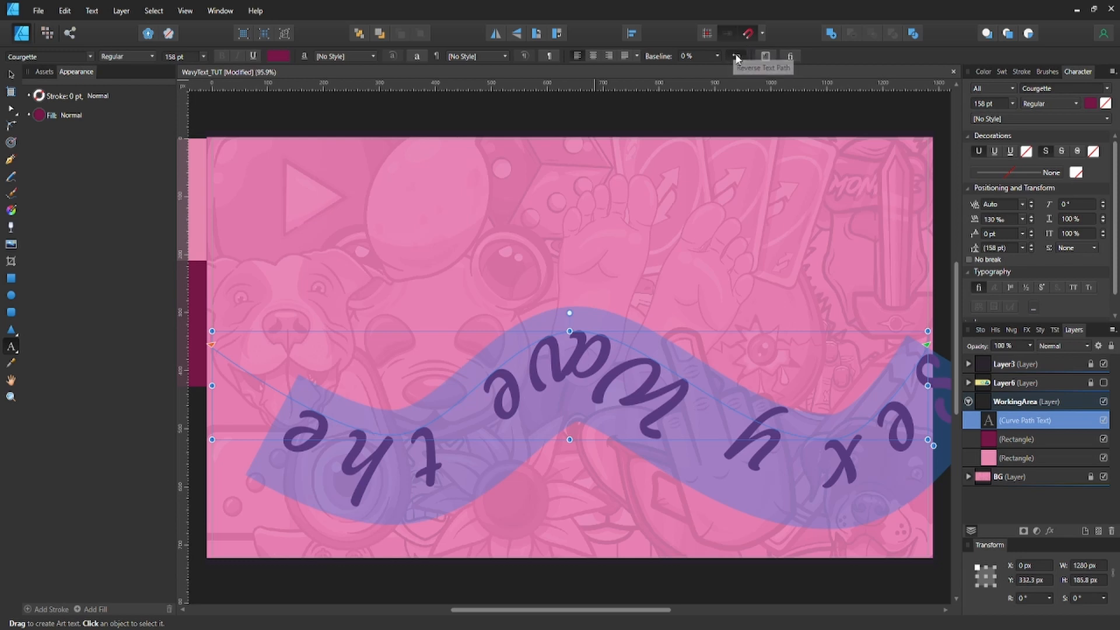